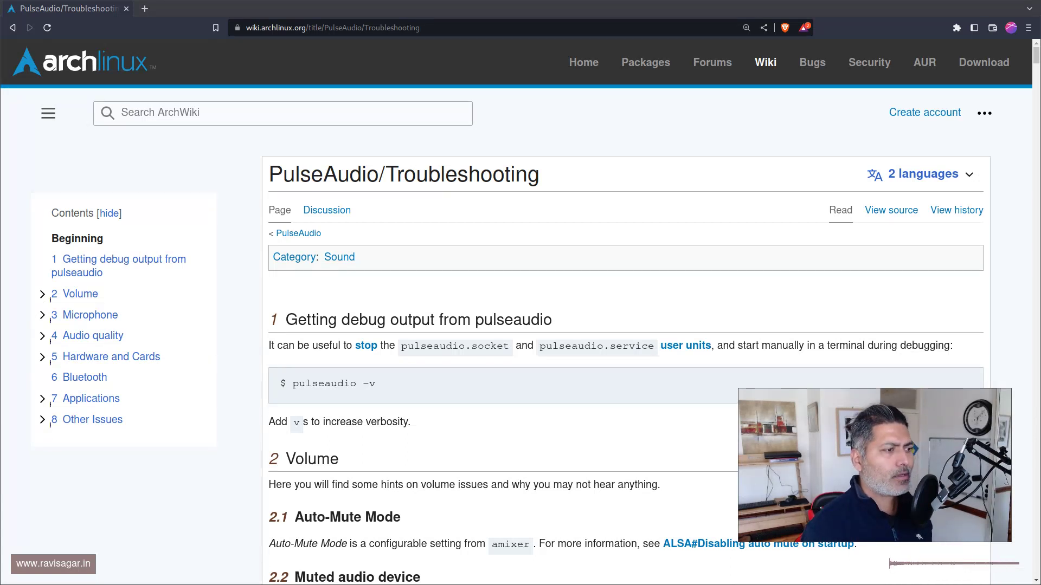
Step: Focus the Brave window showing the ArchWiki PulseAudio/Troubleshooting page
{"action": "left_click", "coordinate": [686, 276]}
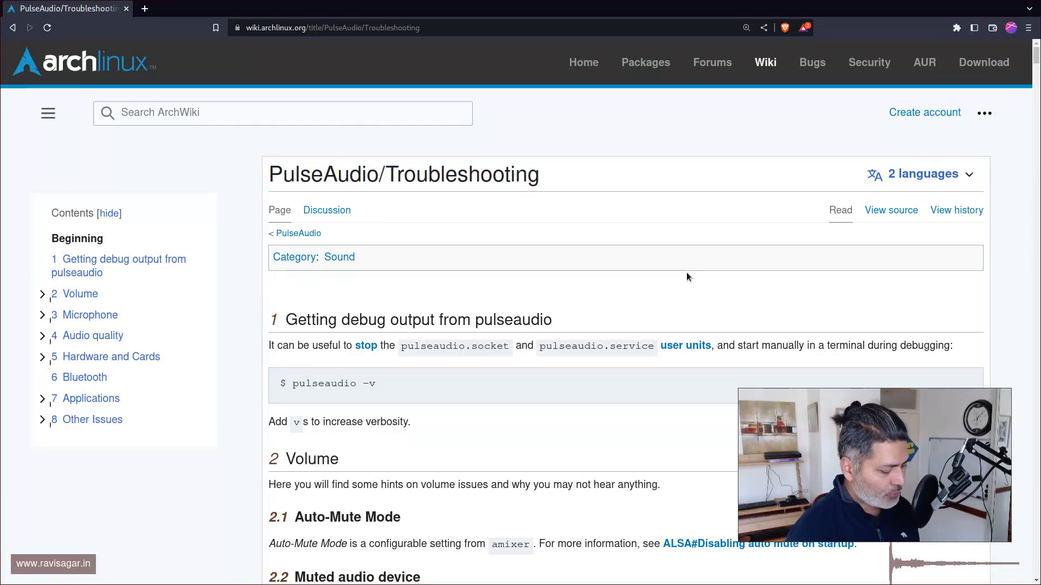
Step: Open alsamixer in a tiled terminal, raise Master from 78 to 88, and exit it
{"action": "key", "text": "super+Return"}
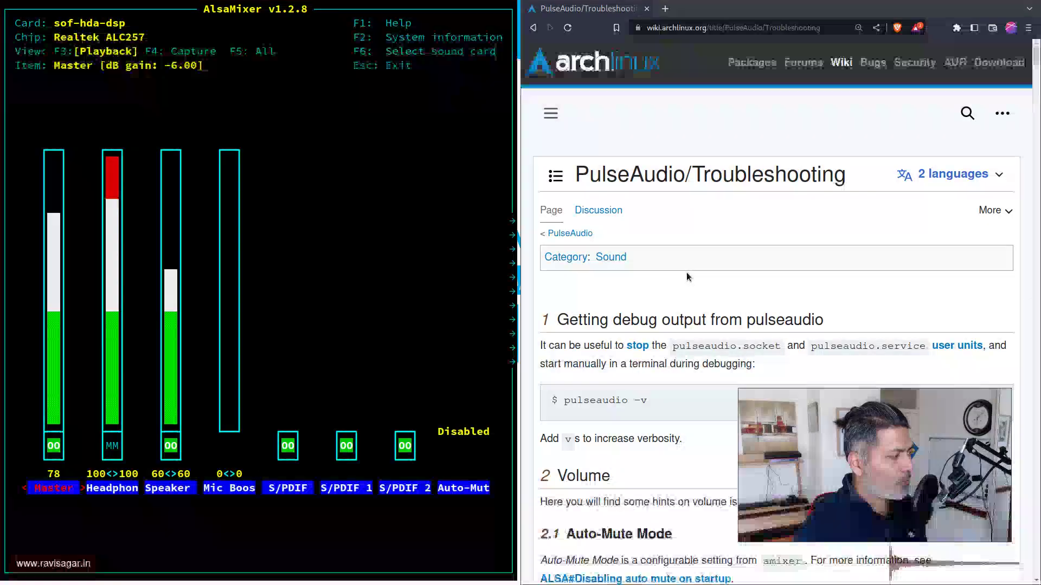
{"action": "key", "text": "Up"}
{"action": "key", "text": "Up"}
{"action": "key", "text": "Up"}
{"action": "key", "text": "Up"}
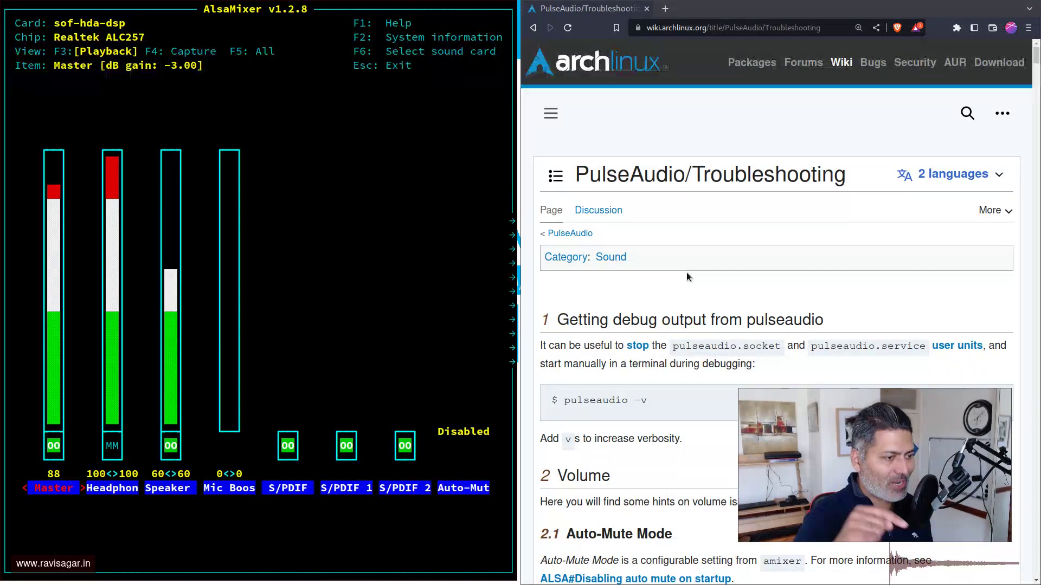
{"action": "key", "text": "Escape"}
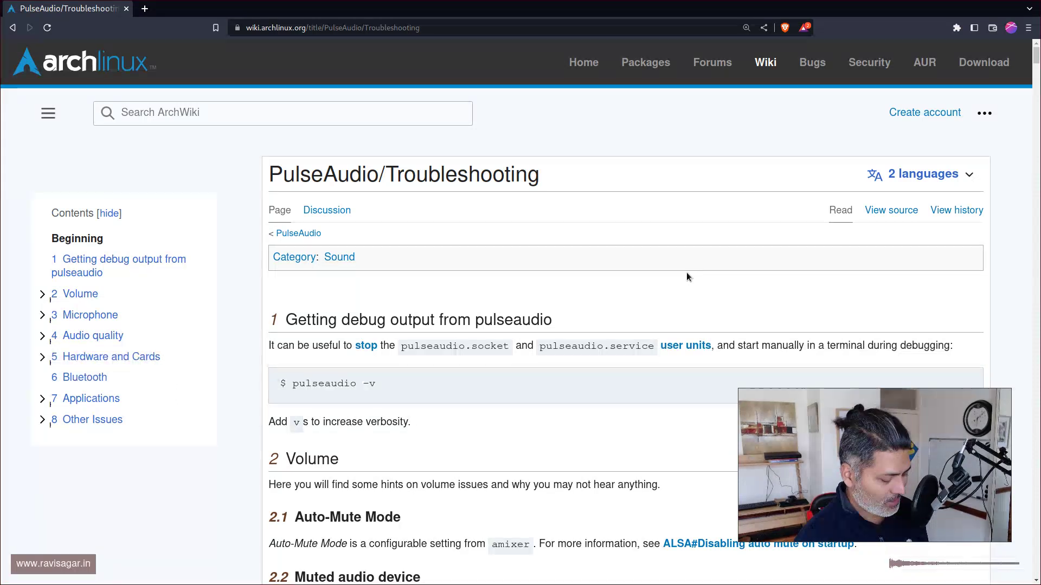
Step: Tab-complete 'rm .config/pulse/' in a terminal to list its six files, then show the wiki full screen
{"action": "key", "text": "super+Return"}
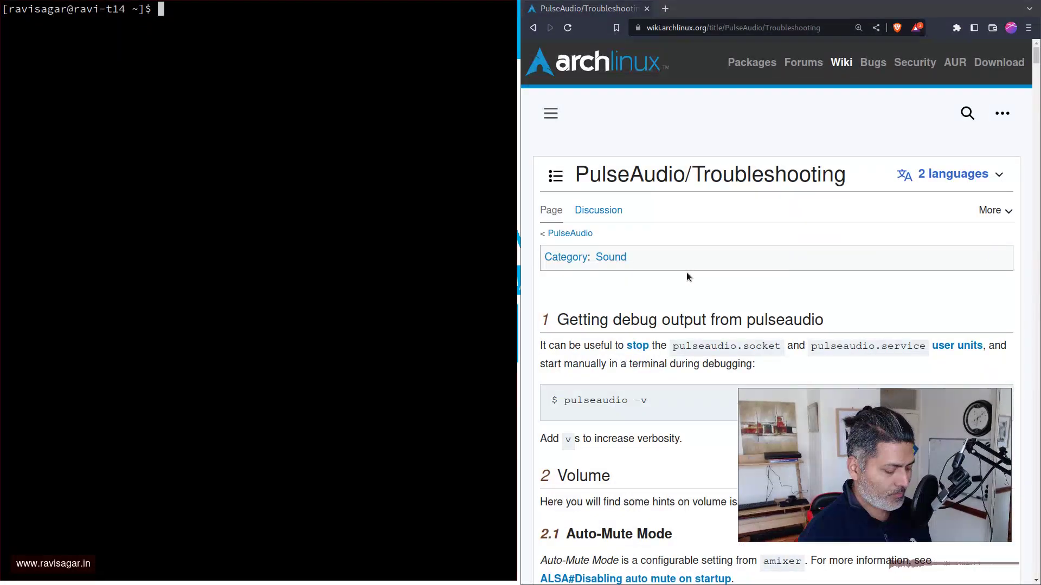
{"action": "type", "text": "rm "}
{"action": "type", "text": ".con"}
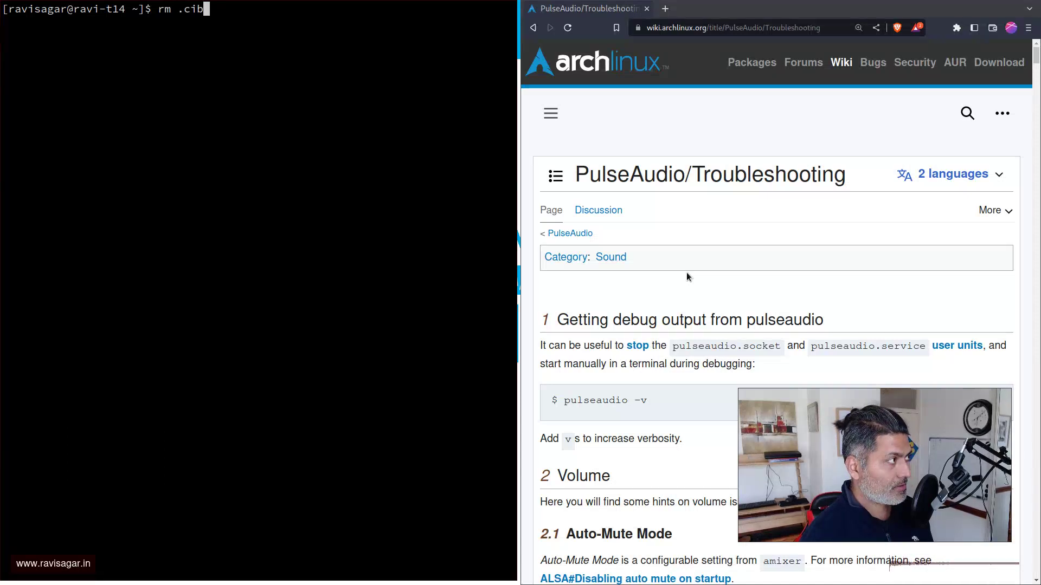
{"action": "key", "text": "BackSpace"}
{"action": "key", "text": "BackSpace"}
{"action": "type", "text": "fg"}
{"action": "key", "text": "BackSpace"}
{"action": "key", "text": "BackSpace"}
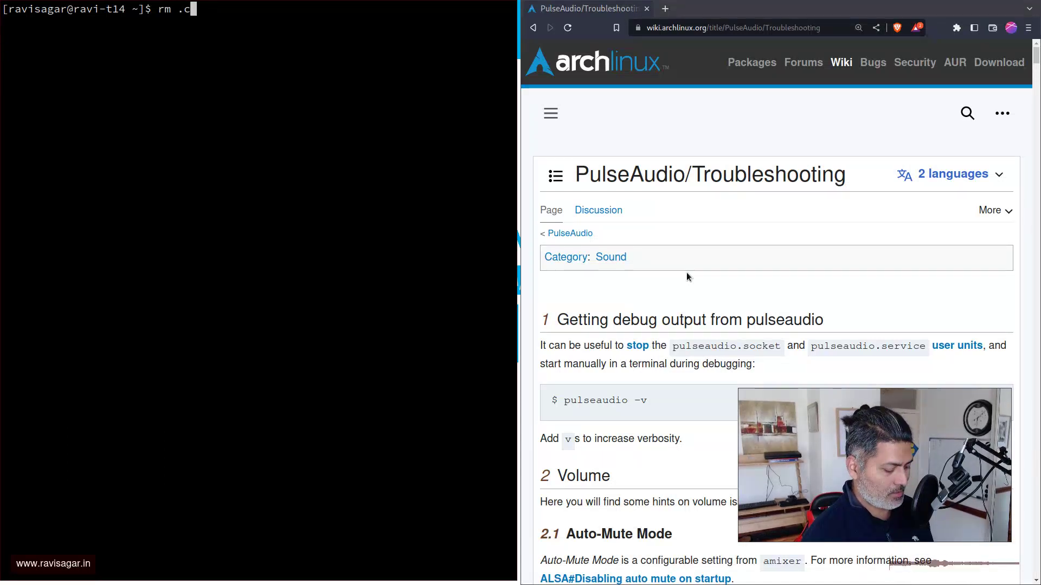
{"action": "type", "text": "onfig/p"}
{"action": "key", "text": "Tab"}
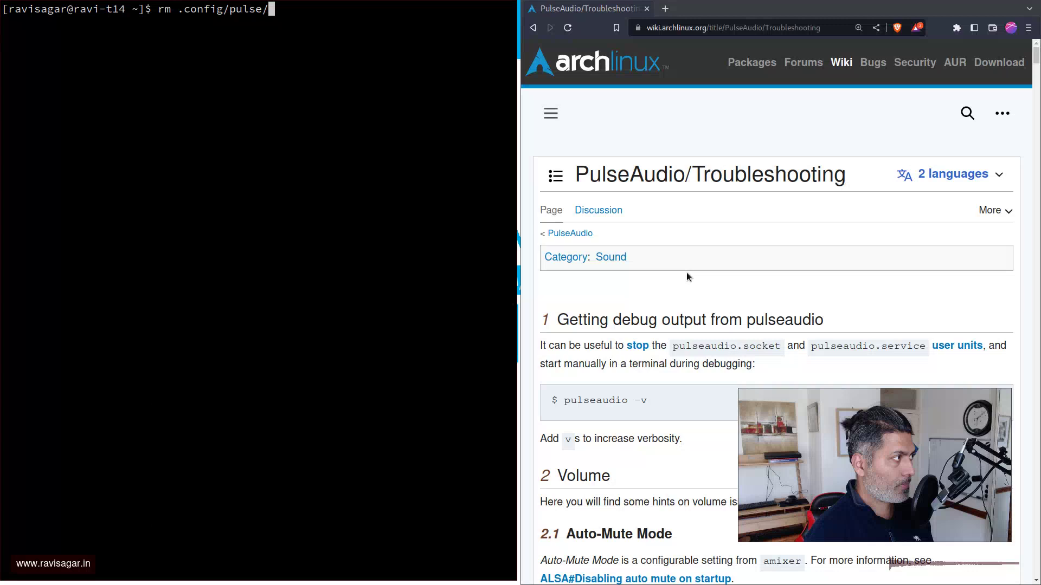
{"action": "key", "text": "Tab"}
{"action": "key", "text": "Tab"}
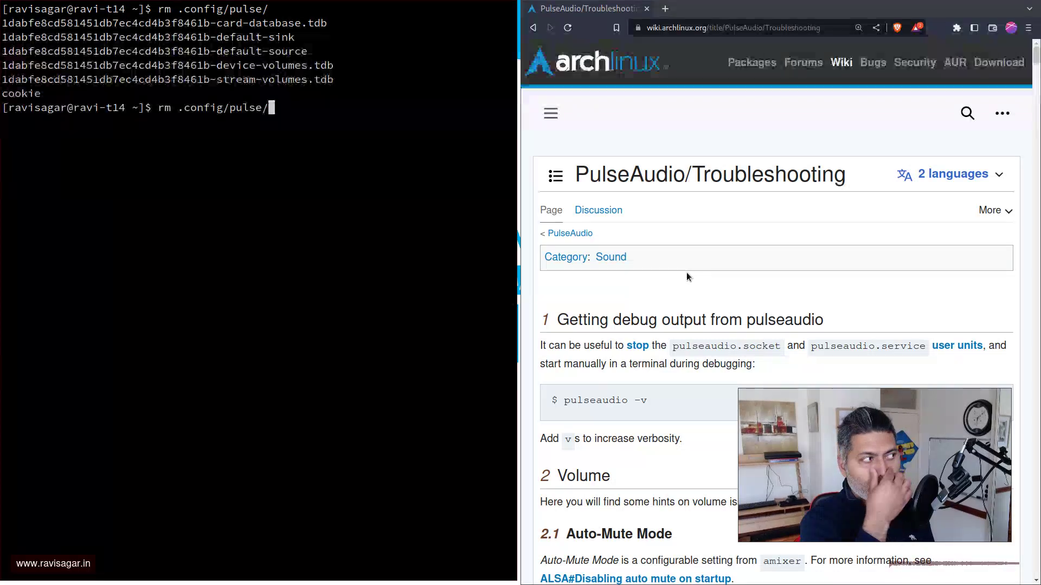
{"action": "key", "text": "super+f"}
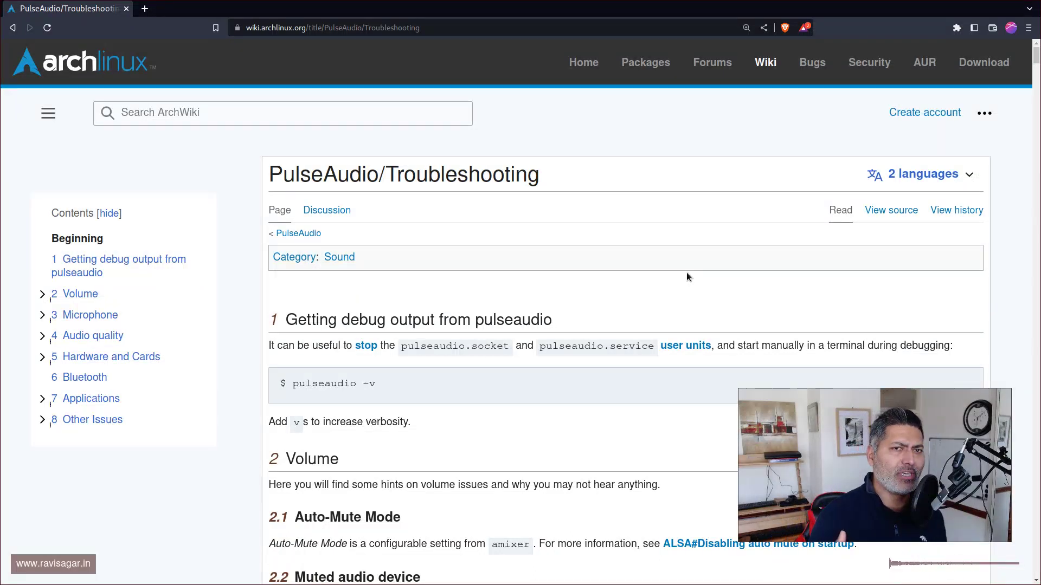
{"action": "key", "text": "super+d"}
{"action": "type", "text": "pa"}
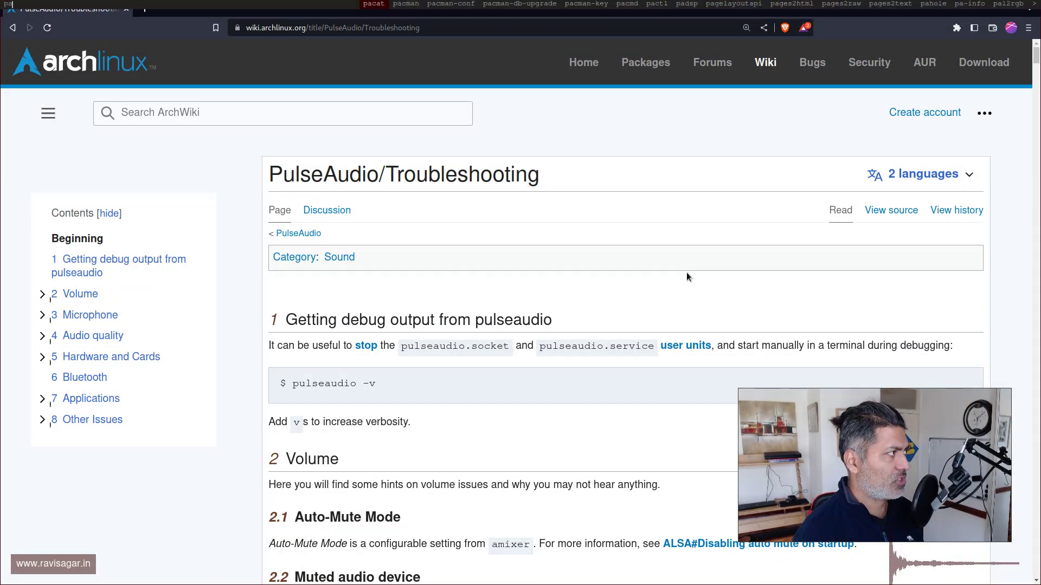
{"action": "type", "text": "vu"}
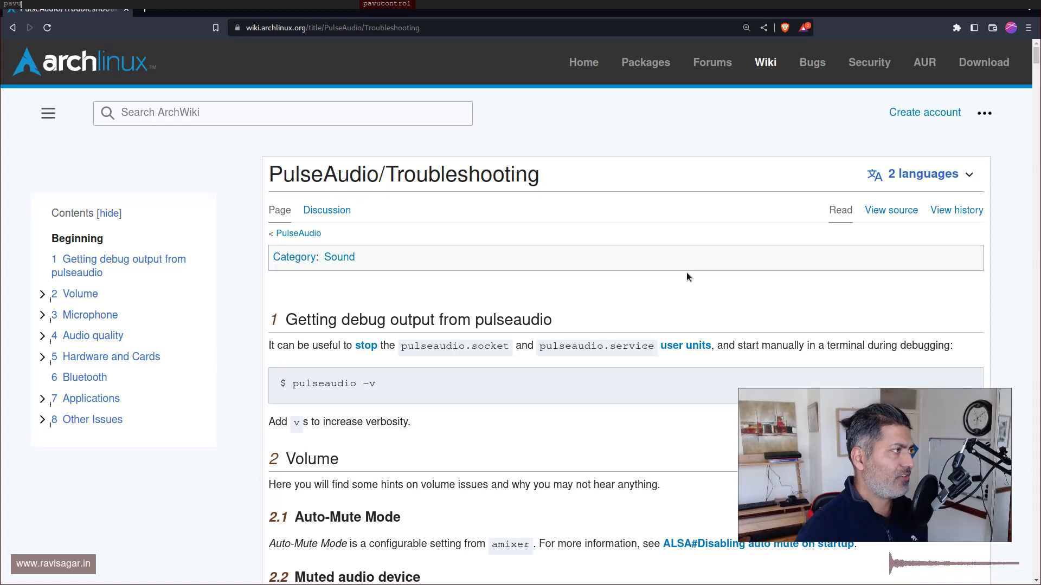
{"action": "key", "text": "Return"}
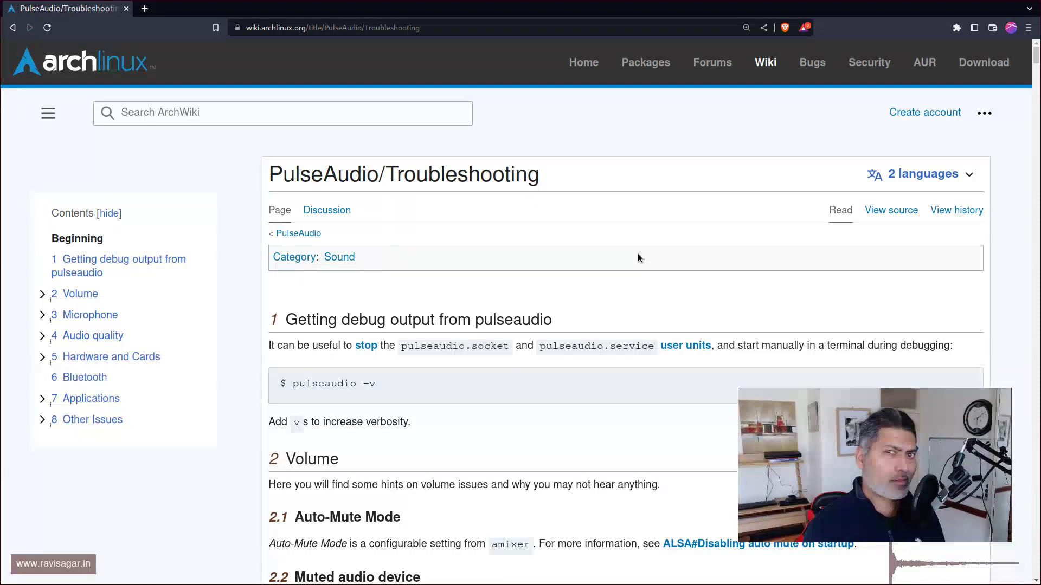
Step: Read through the Volume troubleshooting section and select the two PulseAudio restart commands
{"action": "scroll", "coordinate": [639, 255], "scroll_direction": "down", "scroll_amount": 3}
{"action": "scroll", "coordinate": [493, 157], "scroll_direction": "up", "scroll_amount": 3}
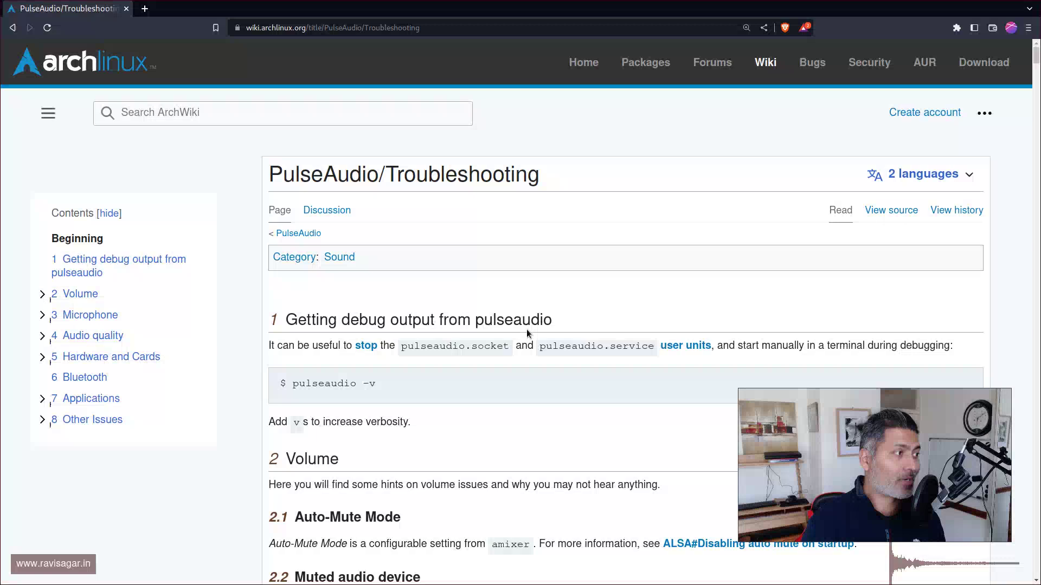
{"action": "scroll", "coordinate": [511, 333], "scroll_direction": "down", "scroll_amount": 3}
{"action": "scroll", "coordinate": [508, 330], "scroll_direction": "down", "scroll_amount": 5}
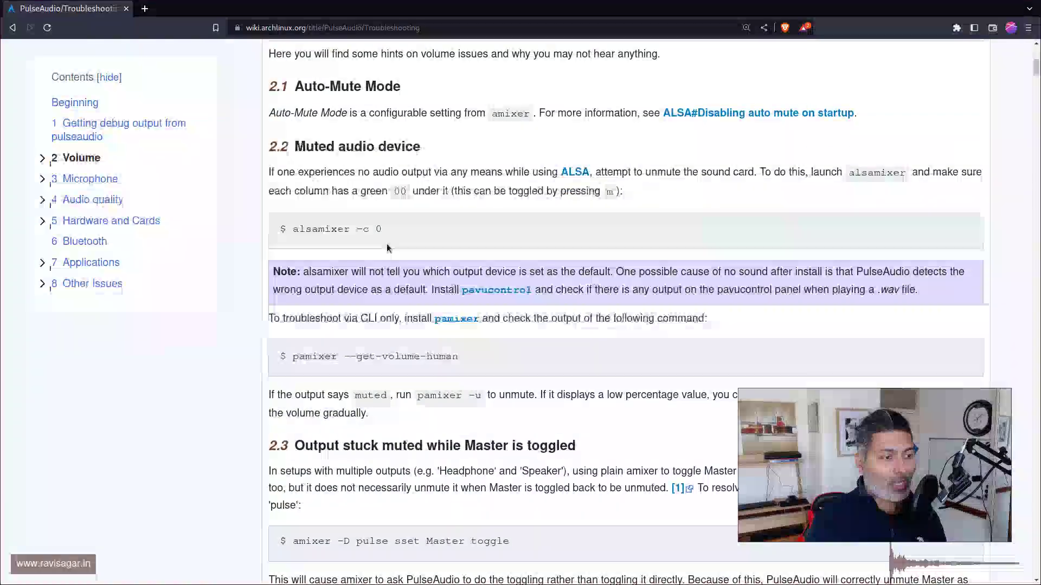
{"action": "scroll", "coordinate": [388, 249], "scroll_direction": "up", "scroll_amount": 3}
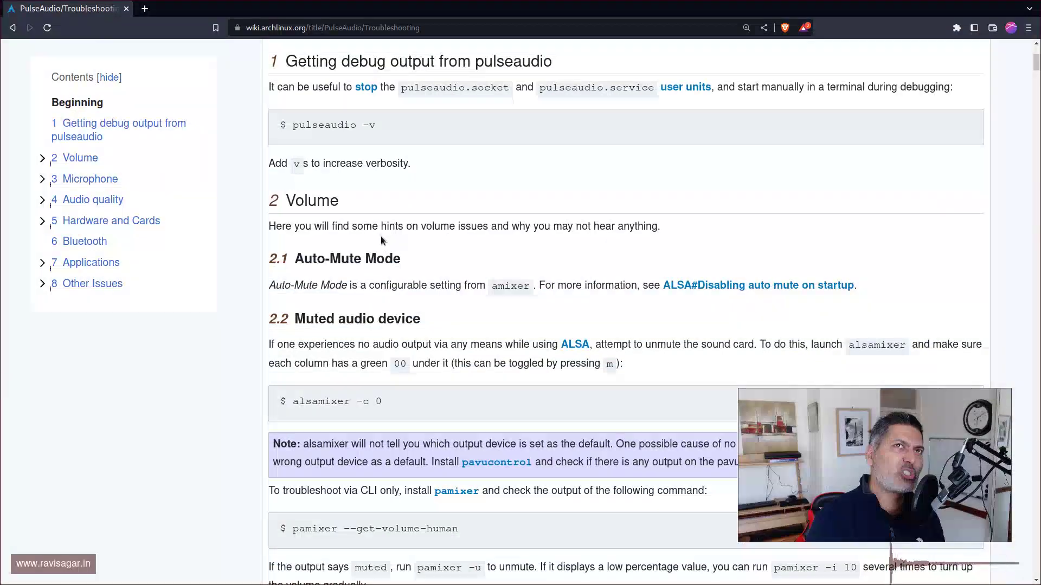
{"action": "scroll", "coordinate": [381, 239], "scroll_direction": "down", "scroll_amount": 2}
{"action": "scroll", "coordinate": [381, 239], "scroll_direction": "up", "scroll_amount": 4}
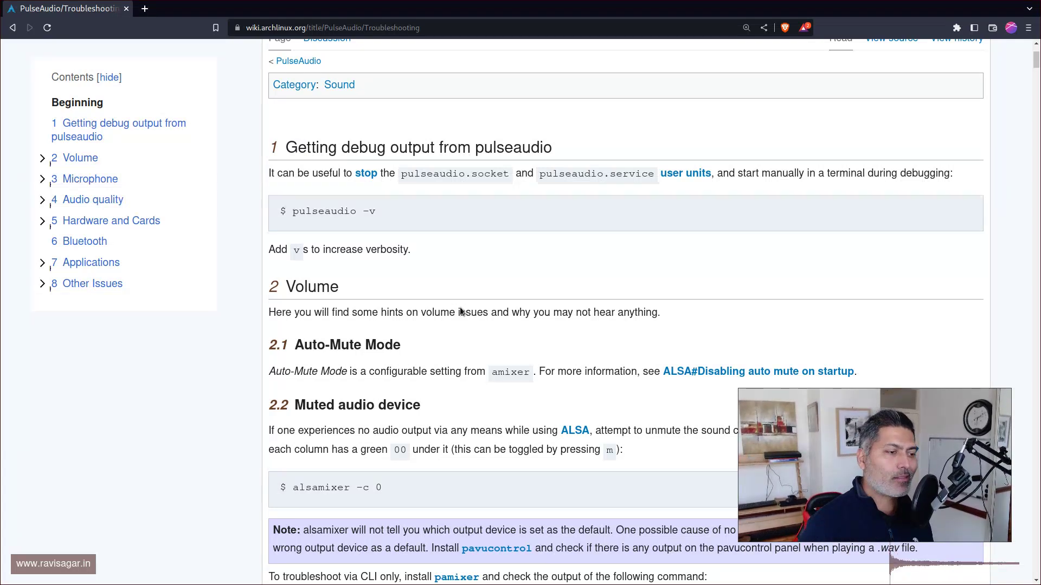
{"action": "scroll", "coordinate": [460, 307], "scroll_direction": "up", "scroll_amount": 1}
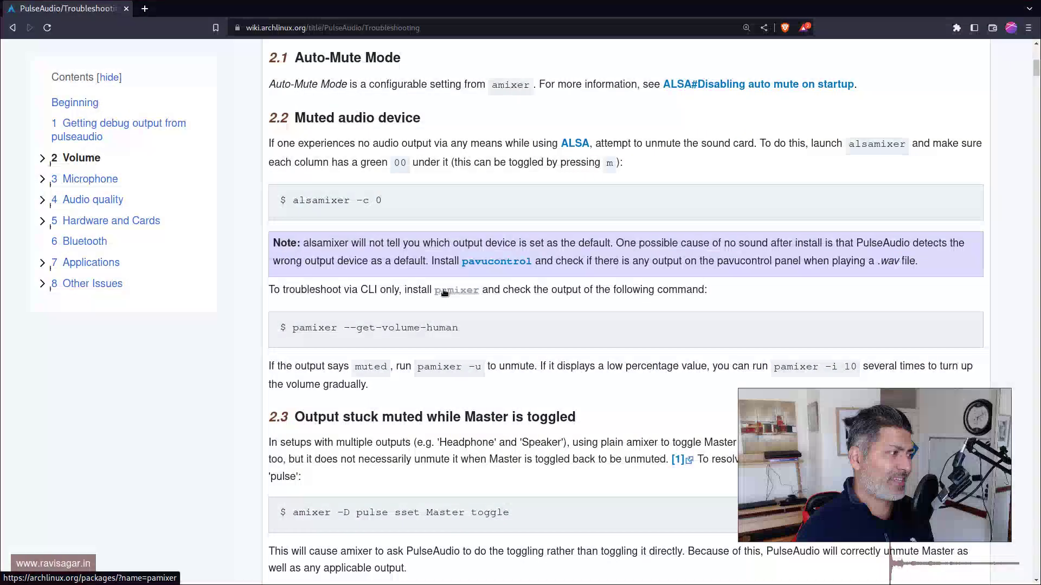
{"action": "scroll", "coordinate": [453, 297], "scroll_direction": "down", "scroll_amount": 11}
{"action": "scroll", "coordinate": [435, 300], "scroll_direction": "down", "scroll_amount": 20}
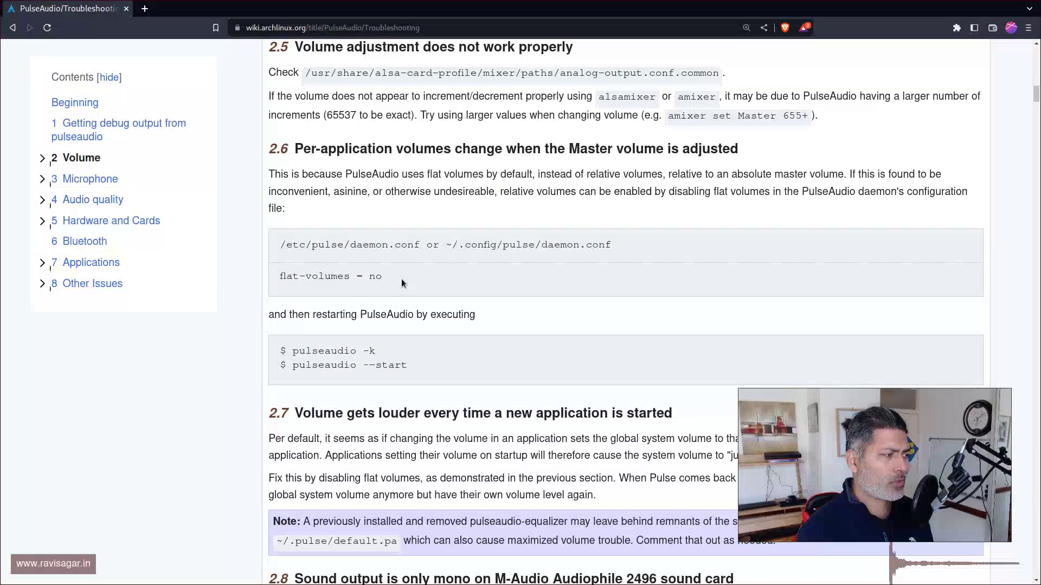
{"action": "left_click_drag", "start_coordinate": [416, 368], "coordinate": [291, 350]}
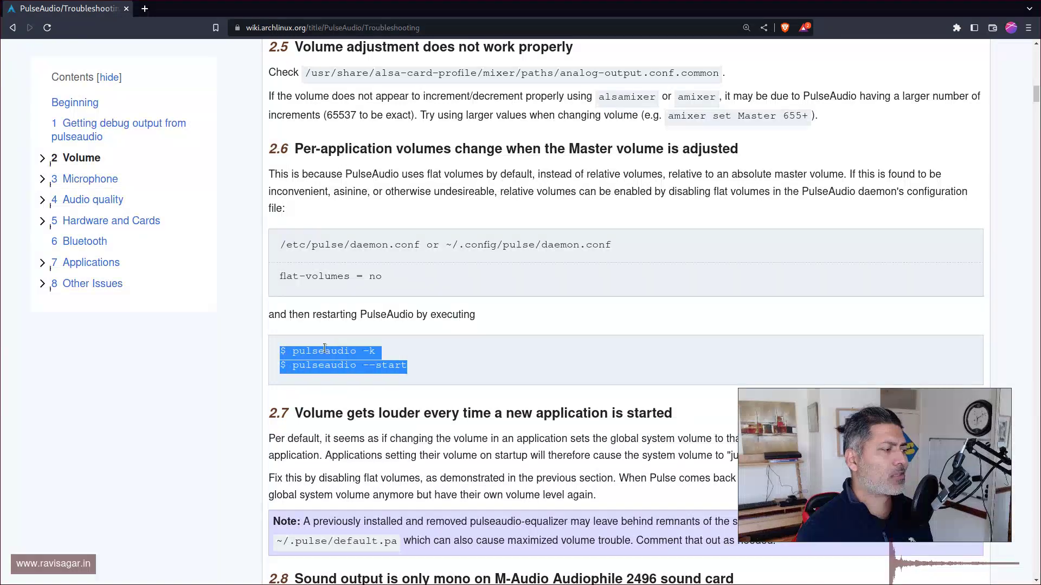
Step: Scroll to the Microphone sections on finding the 44100 Hz rate and setting it in daemon.conf
{"action": "scroll", "coordinate": [347, 329], "scroll_direction": "down", "scroll_amount": 10}
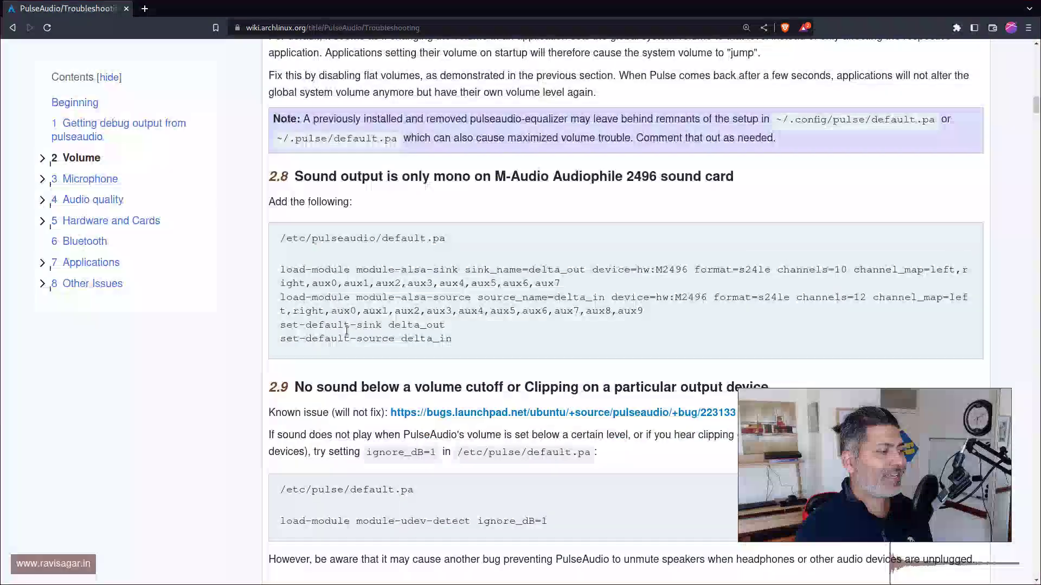
{"action": "scroll", "coordinate": [346, 330], "scroll_direction": "down", "scroll_amount": 10}
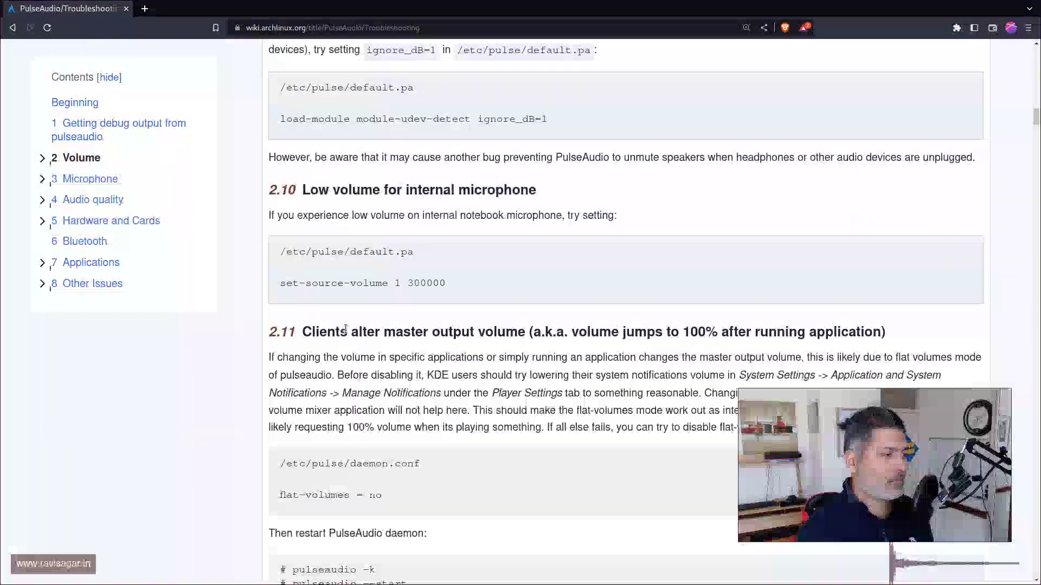
{"action": "scroll", "coordinate": [345, 329], "scroll_direction": "down", "scroll_amount": 4}
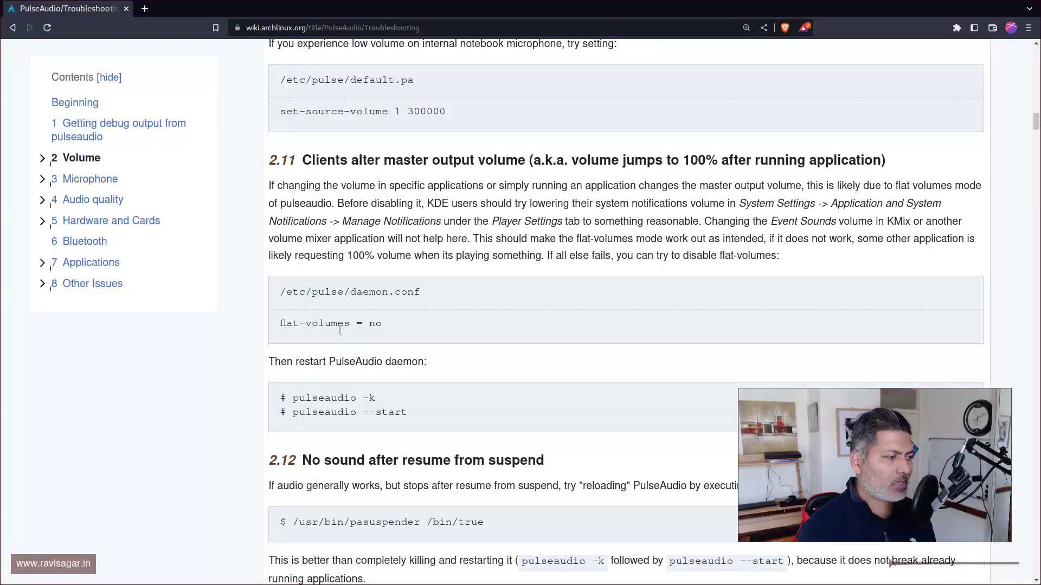
{"action": "scroll", "coordinate": [340, 330], "scroll_direction": "down", "scroll_amount": 8}
{"action": "scroll", "coordinate": [321, 307], "scroll_direction": "down", "scroll_amount": 1}
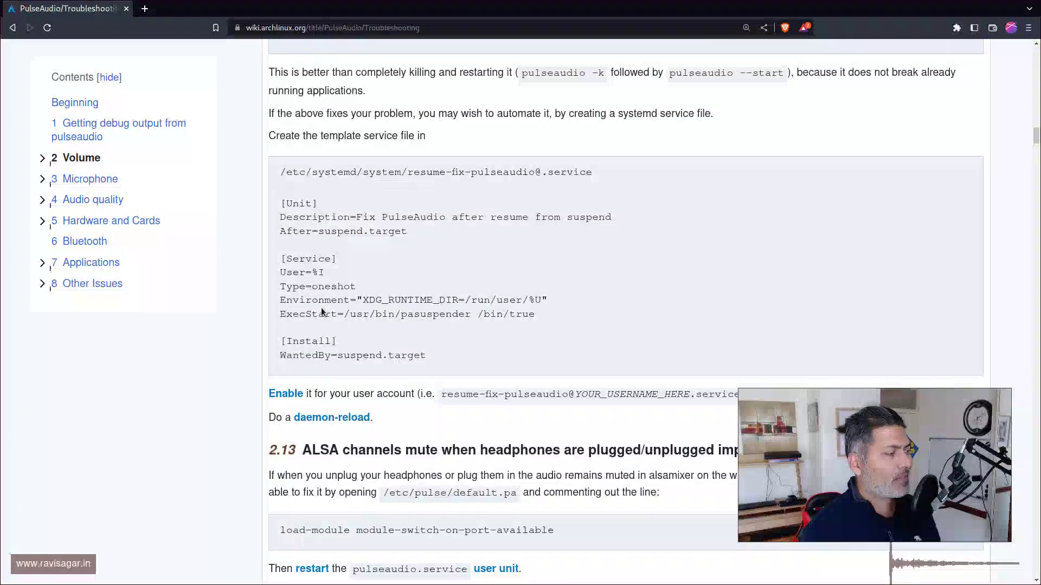
{"action": "scroll", "coordinate": [311, 294], "scroll_direction": "down", "scroll_amount": 5}
{"action": "scroll", "coordinate": [311, 294], "scroll_direction": "down", "scroll_amount": 16}
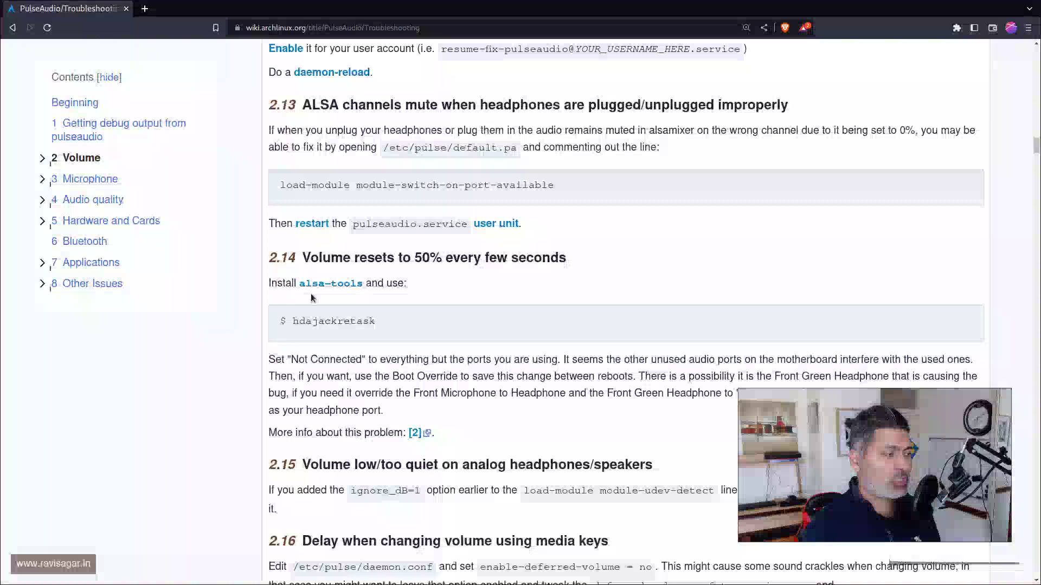
{"action": "scroll", "coordinate": [304, 298], "scroll_direction": "down", "scroll_amount": 3}
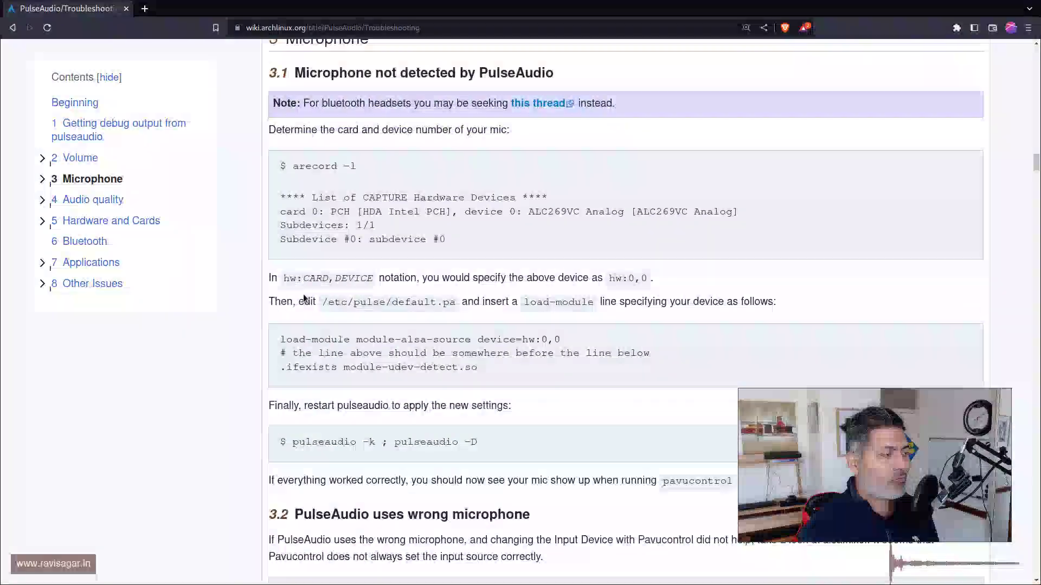
{"action": "scroll", "coordinate": [301, 292], "scroll_direction": "down", "scroll_amount": 3}
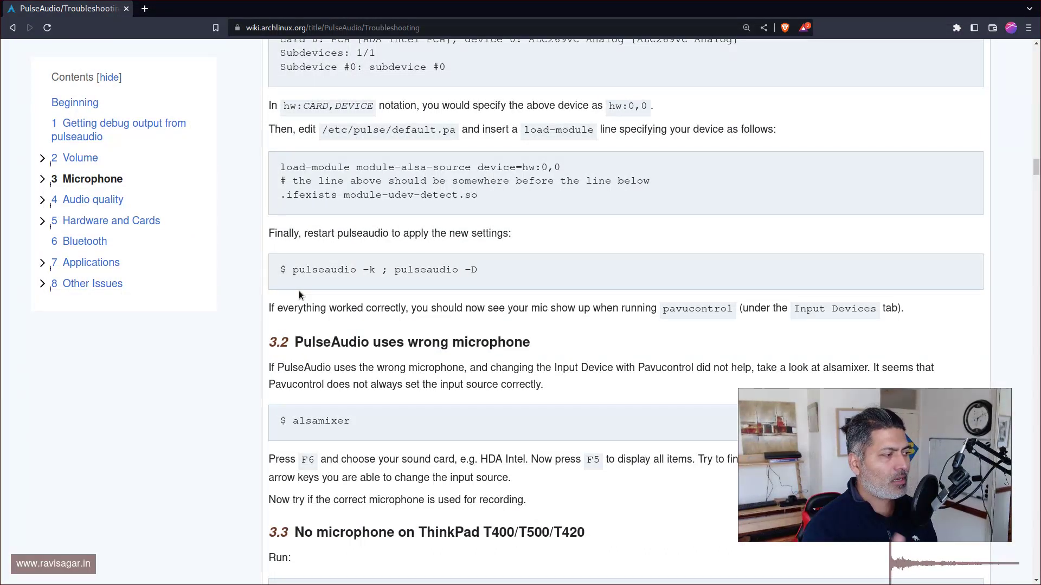
{"action": "scroll", "coordinate": [299, 295], "scroll_direction": "down", "scroll_amount": 6}
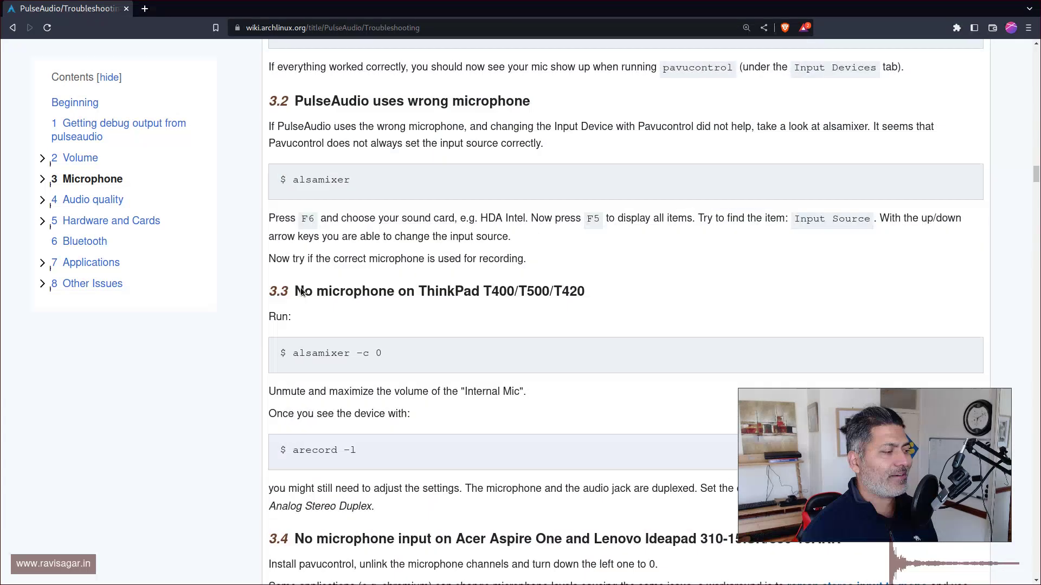
{"action": "scroll", "coordinate": [302, 292], "scroll_direction": "down", "scroll_amount": 6}
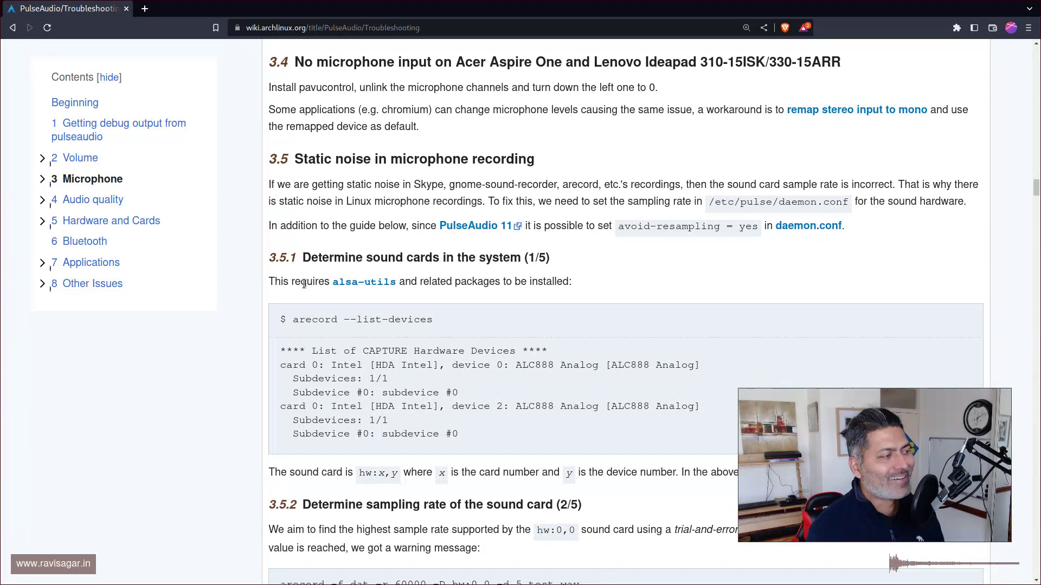
{"action": "scroll", "coordinate": [305, 283], "scroll_direction": "down", "scroll_amount": 5}
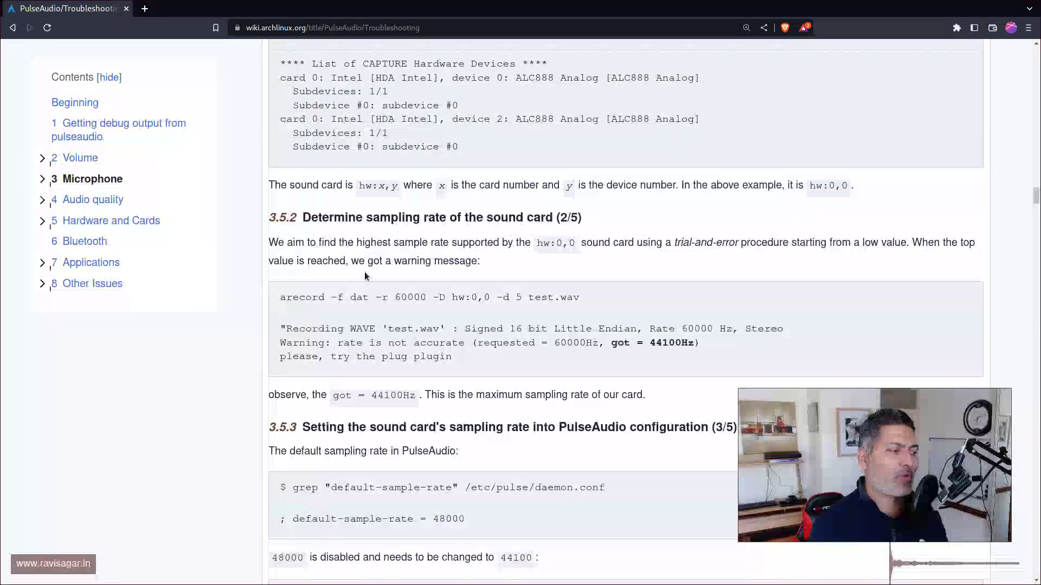
{"action": "scroll", "coordinate": [365, 277], "scroll_direction": "down", "scroll_amount": 2}
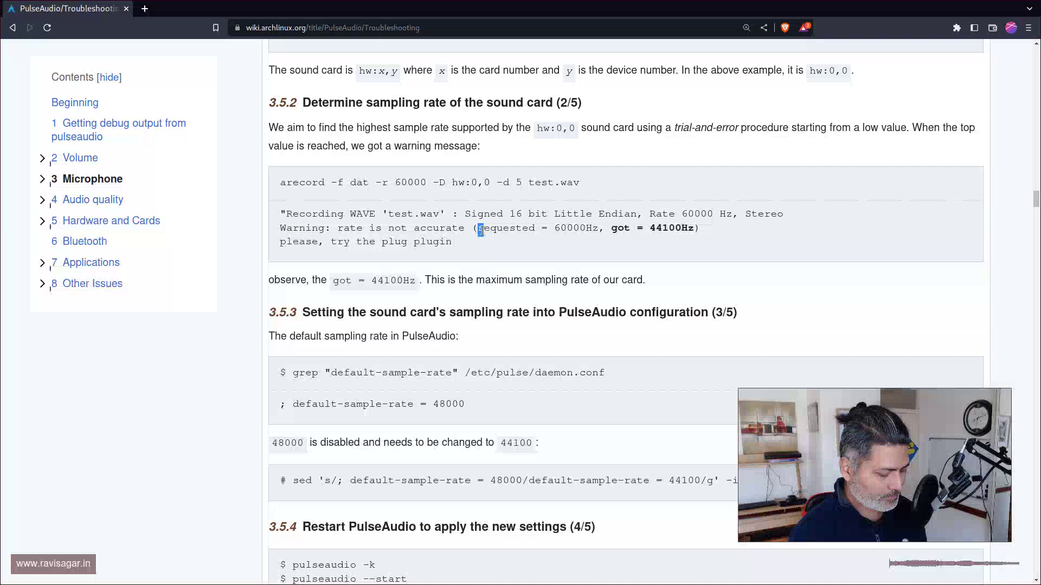
Step: Search the page for 'daemon' and step through matches to section 8.4 Daemon startup failed
{"action": "key", "text": "ctrl+f"}
{"action": "type", "text": "daem"}
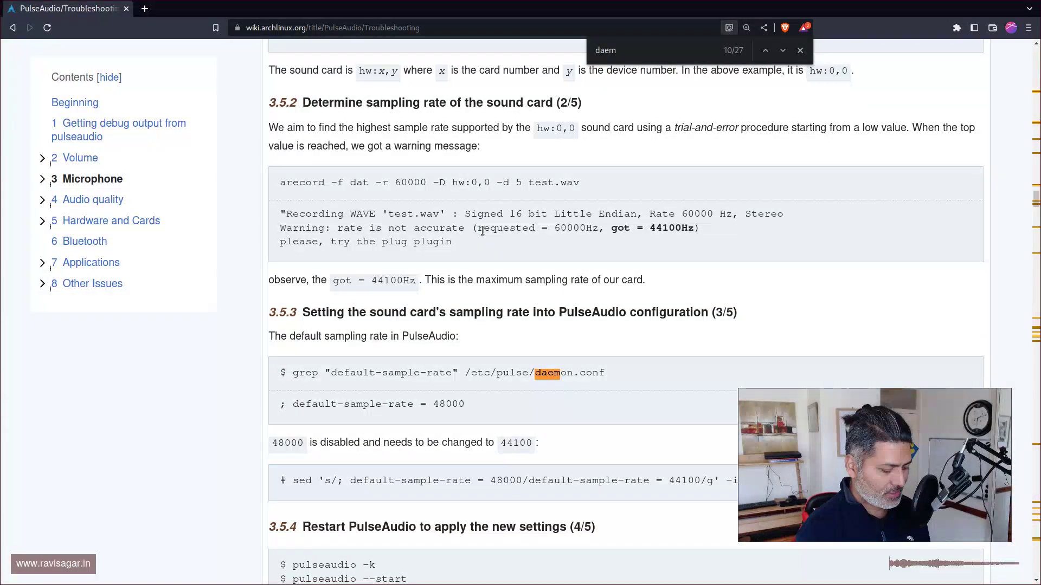
{"action": "type", "text": "on"}
{"action": "key", "text": "Return"}
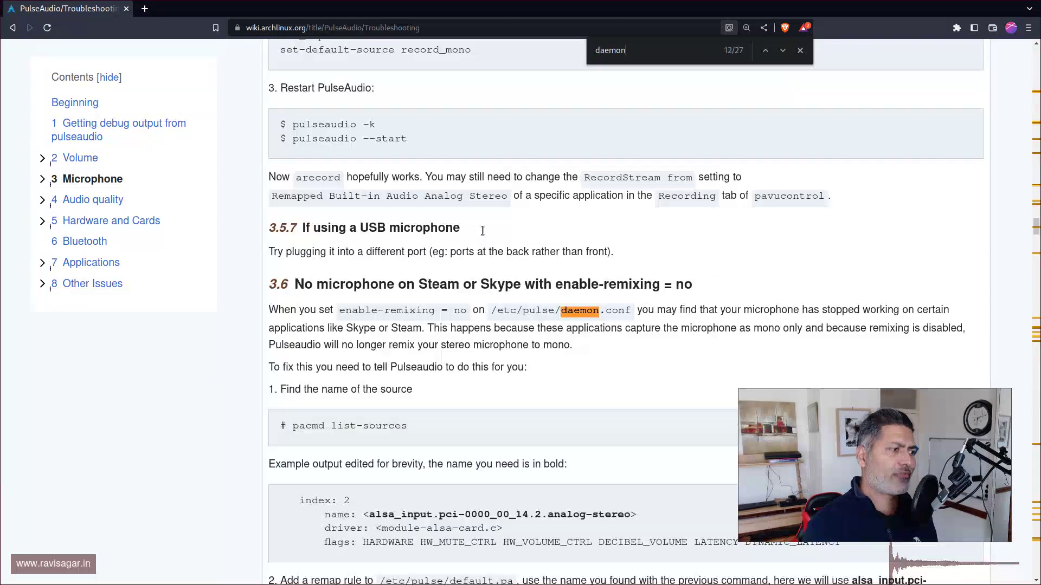
{"action": "key", "text": "Return"}
{"action": "key", "text": "Return"}
{"action": "key", "text": "Return"}
{"action": "key", "text": "Return"}
{"action": "key", "text": "Return"}
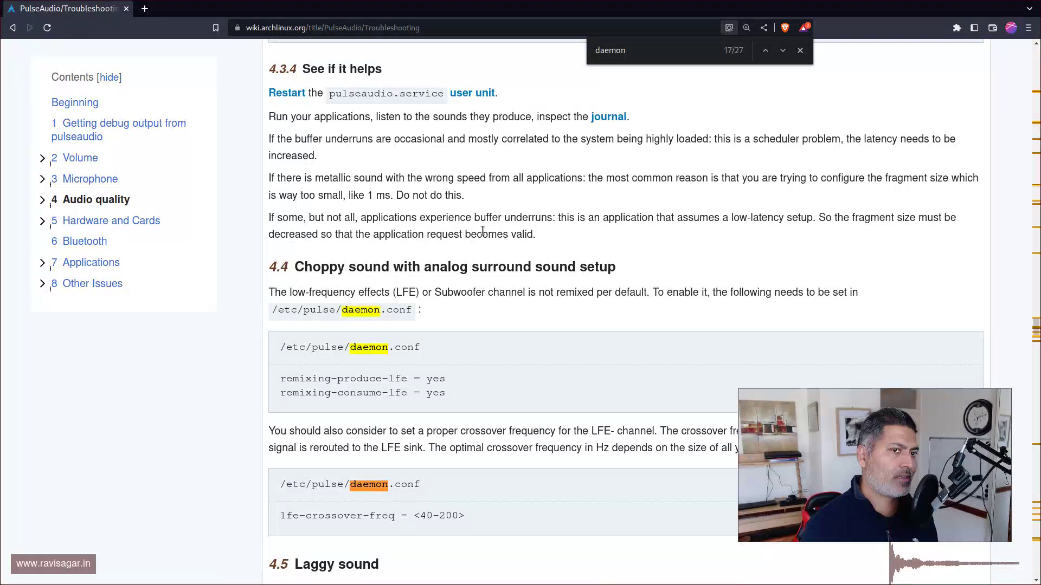
{"action": "key", "text": "Return"}
{"action": "key", "text": "Return"}
{"action": "key", "text": "Return"}
{"action": "key", "text": "Return"}
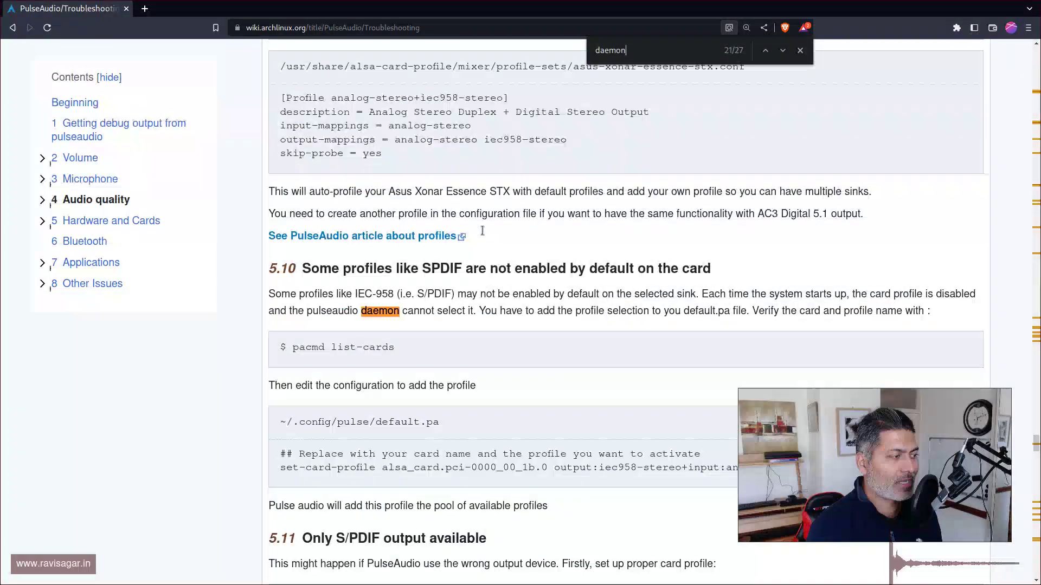
{"action": "key", "text": "Return"}
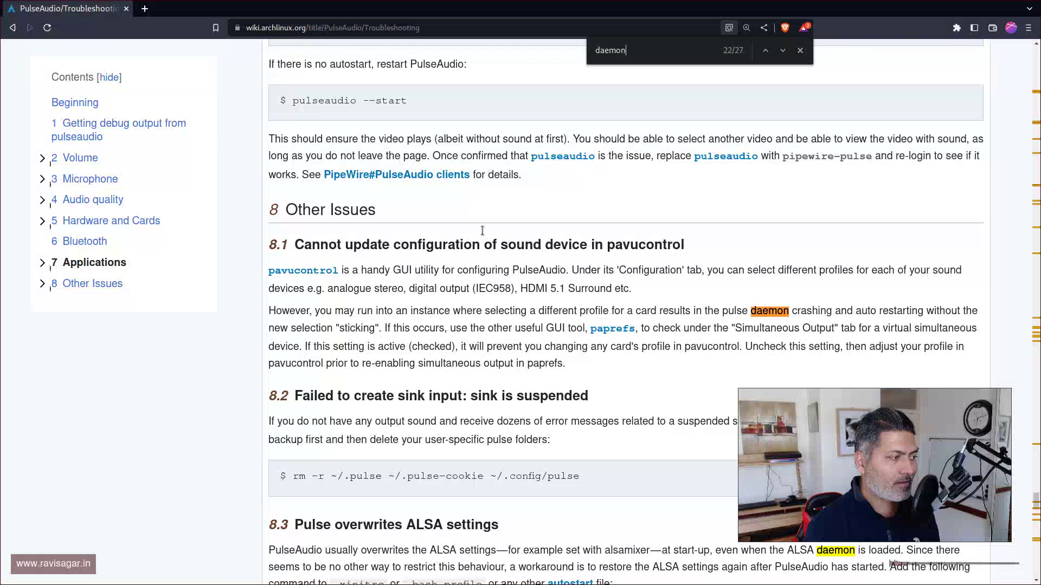
{"action": "key", "text": "Return"}
{"action": "key", "text": "Return"}
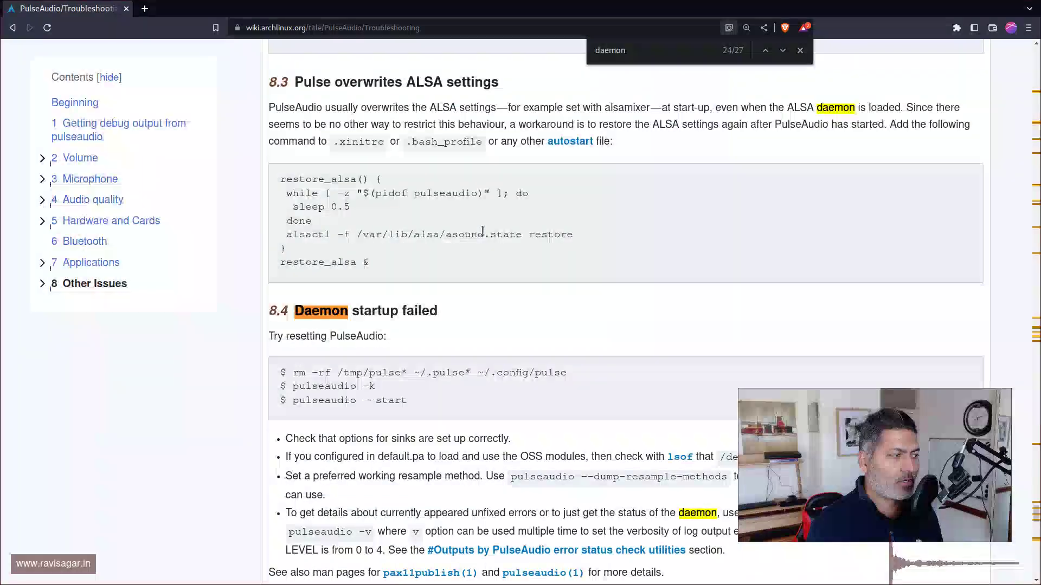
Step: Review section 8.4 down to the 8.4.1 error-output fixes
{"action": "scroll", "coordinate": [490, 261], "scroll_direction": "down", "scroll_amount": 3}
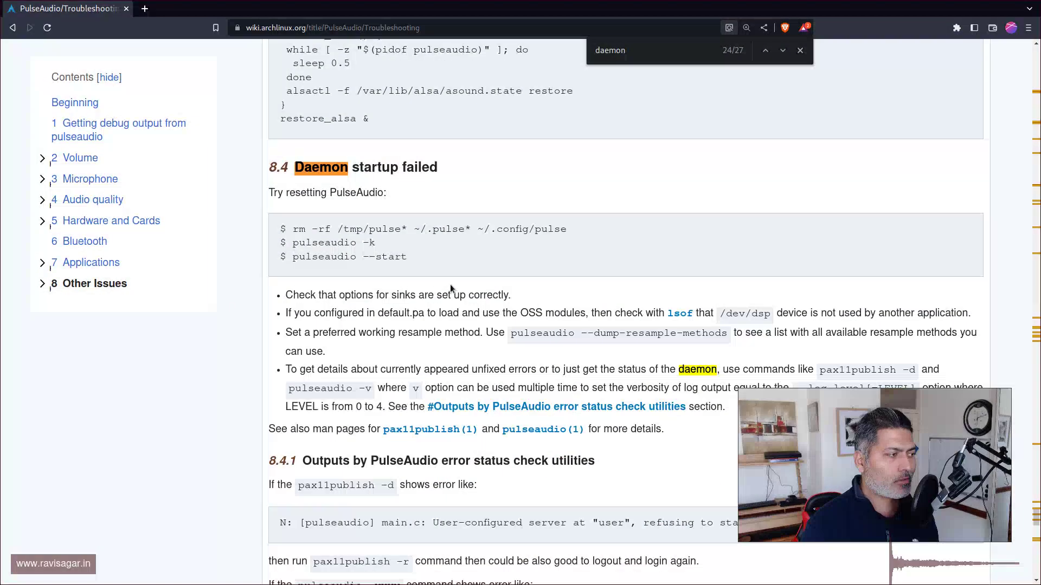
{"action": "scroll", "coordinate": [438, 217], "scroll_direction": "up", "scroll_amount": 1}
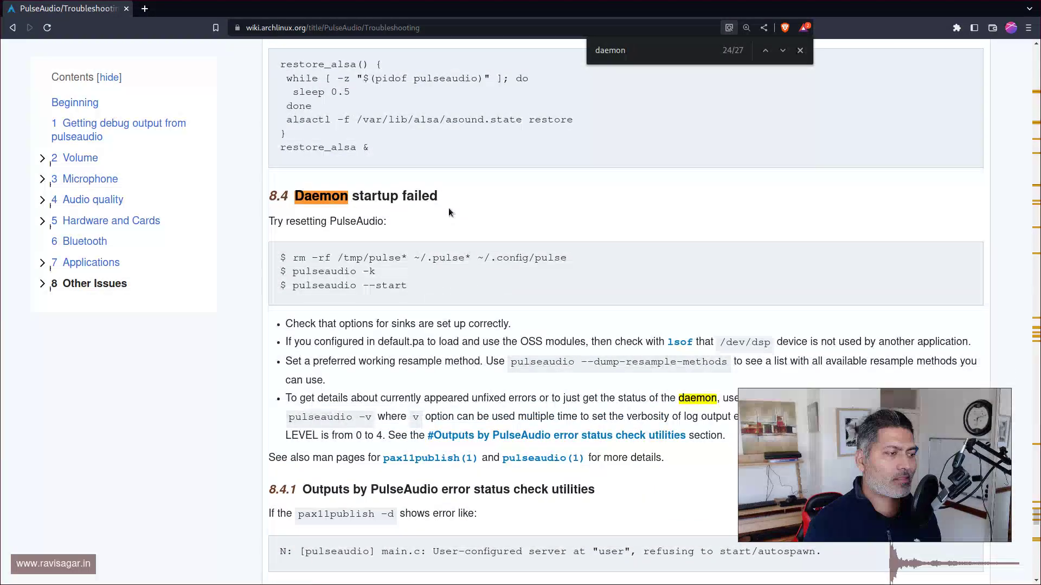
{"action": "scroll", "coordinate": [449, 208], "scroll_direction": "down", "scroll_amount": 6}
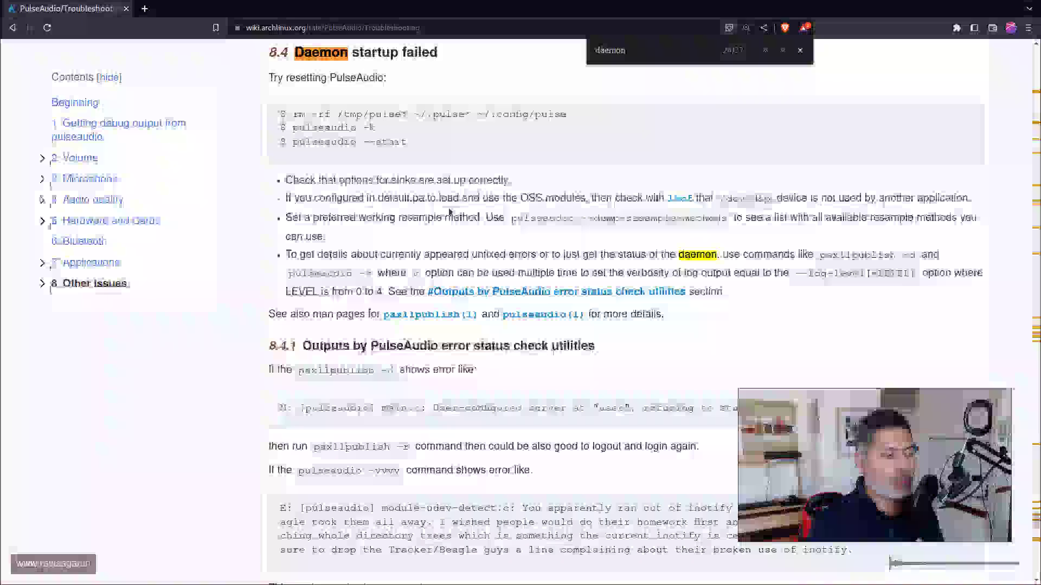
{"action": "scroll", "coordinate": [448, 209], "scroll_direction": "up", "scroll_amount": 5}
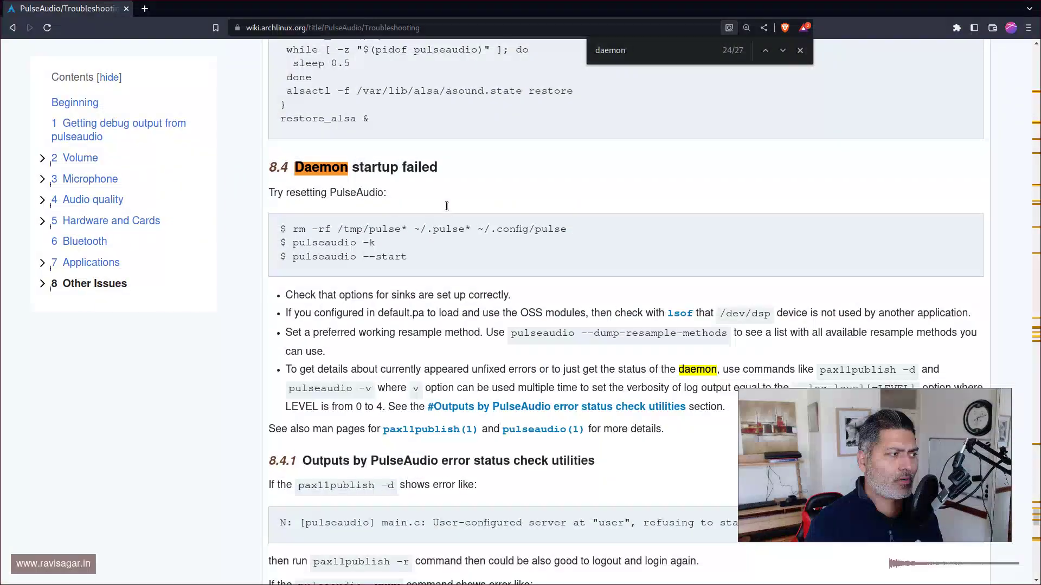
{"action": "scroll", "coordinate": [457, 208], "scroll_direction": "down", "scroll_amount": 8}
{"action": "scroll", "coordinate": [457, 207], "scroll_direction": "up", "scroll_amount": 6}
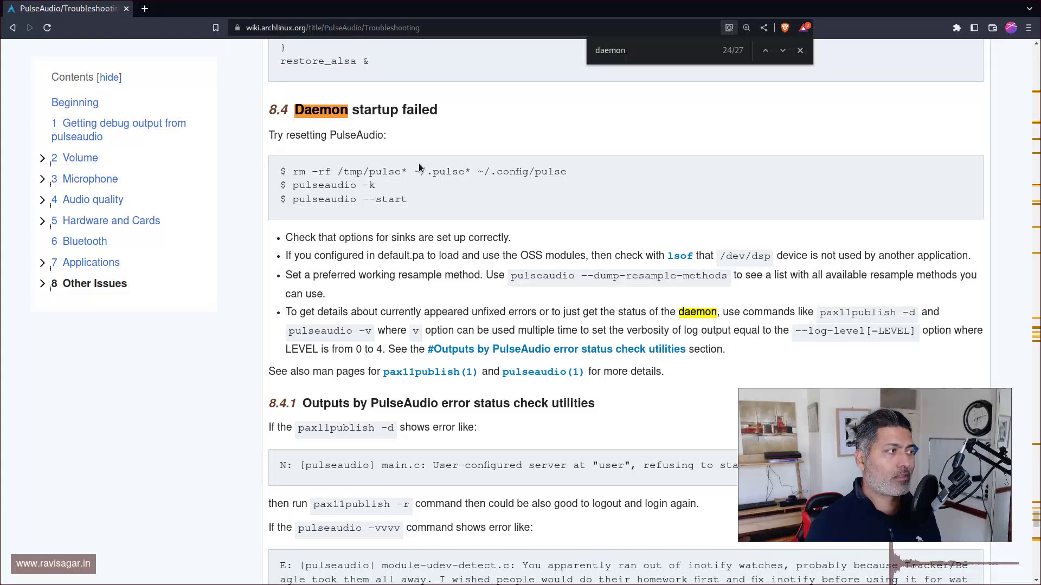
{"action": "scroll", "coordinate": [420, 168], "scroll_direction": "down", "scroll_amount": 7}
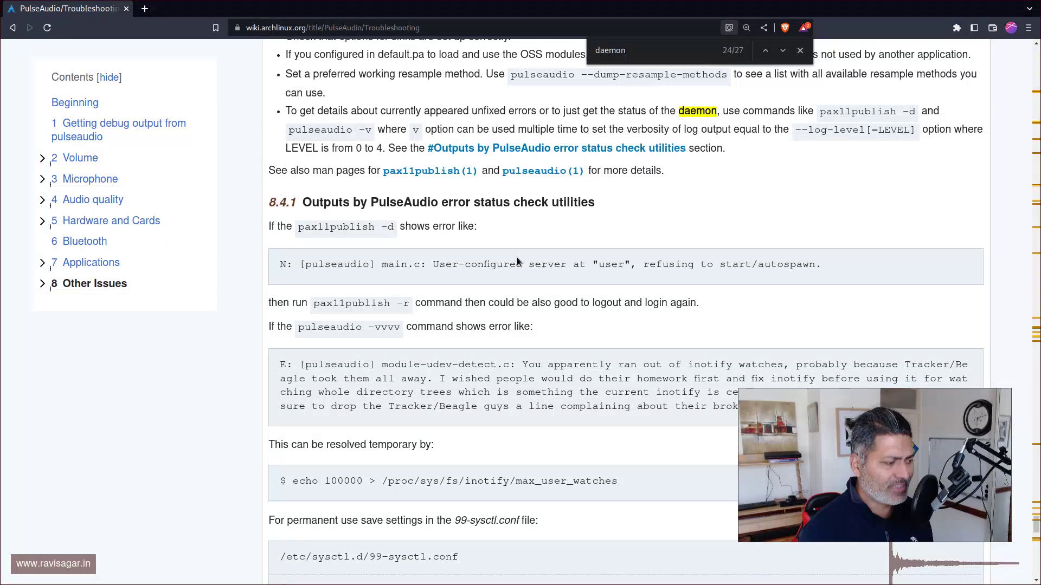
Step: Search for 'pid' to select the Daemon already running log line, then return to the page top
{"action": "key", "text": "ctrl+f"}
{"action": "type", "text": "pi"}
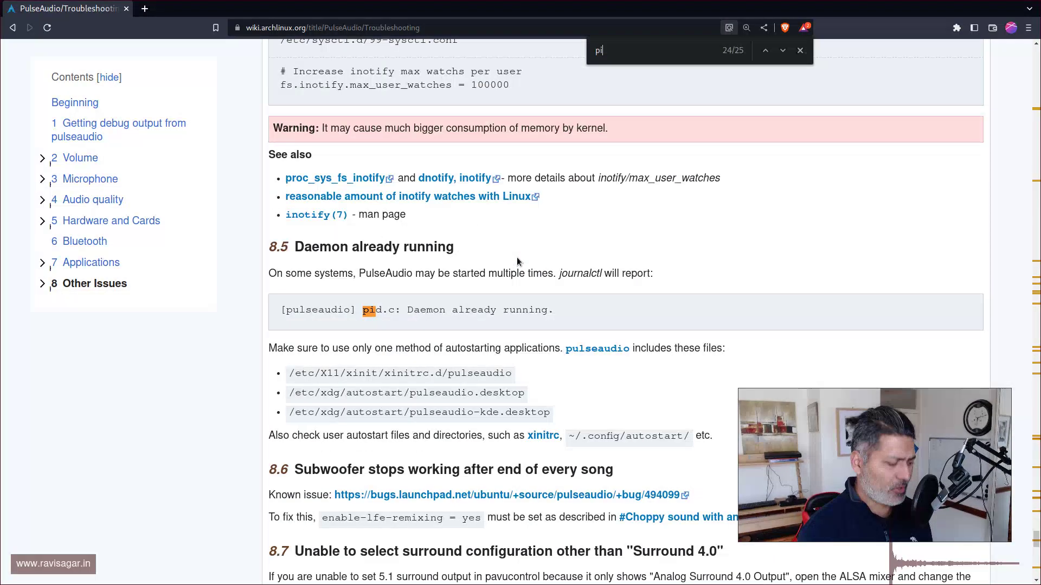
{"action": "type", "text": "d"}
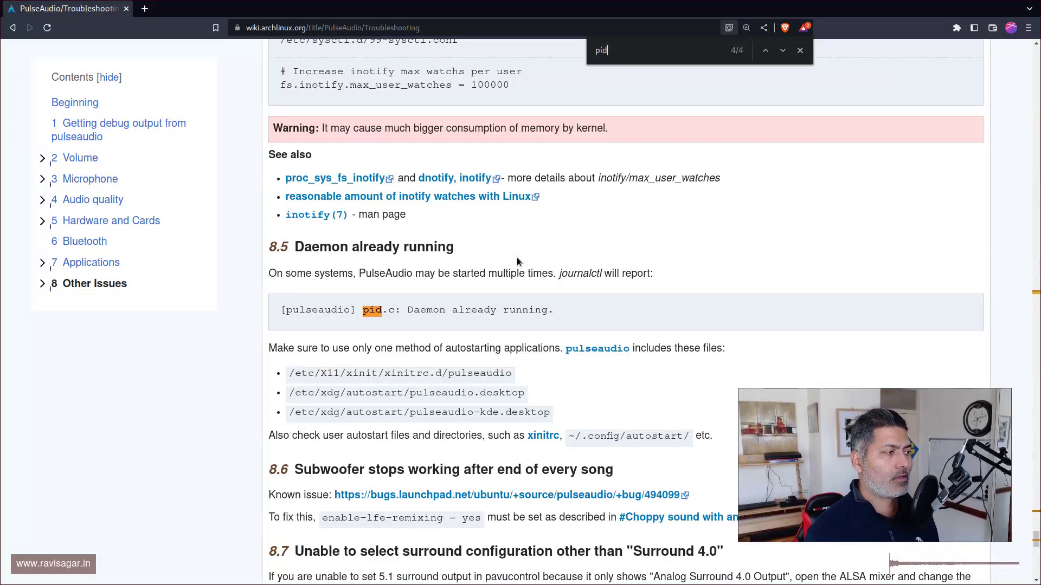
{"action": "triple_click", "coordinate": [441, 310]}
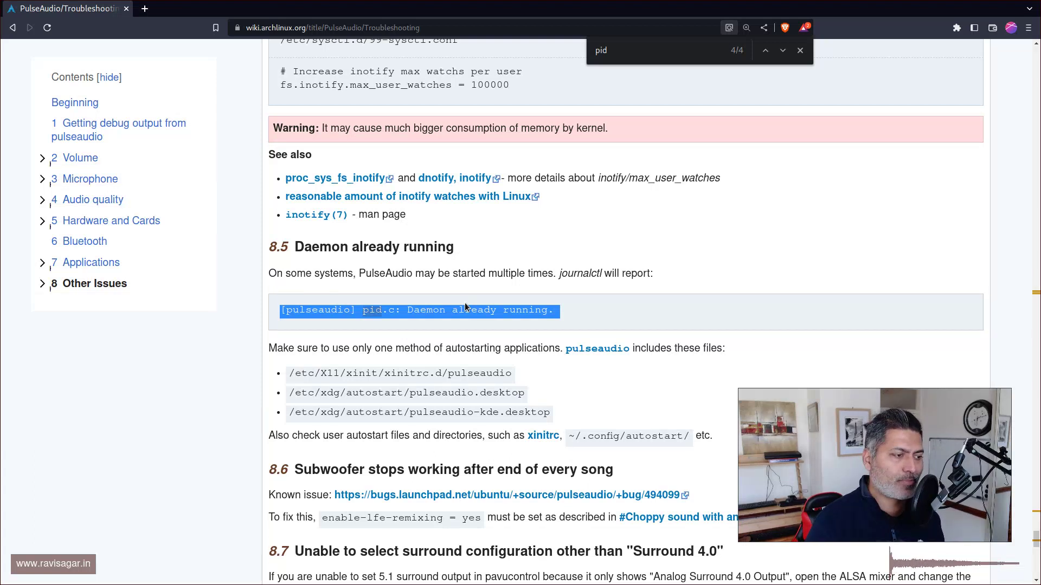
{"action": "left_click", "coordinate": [521, 290]}
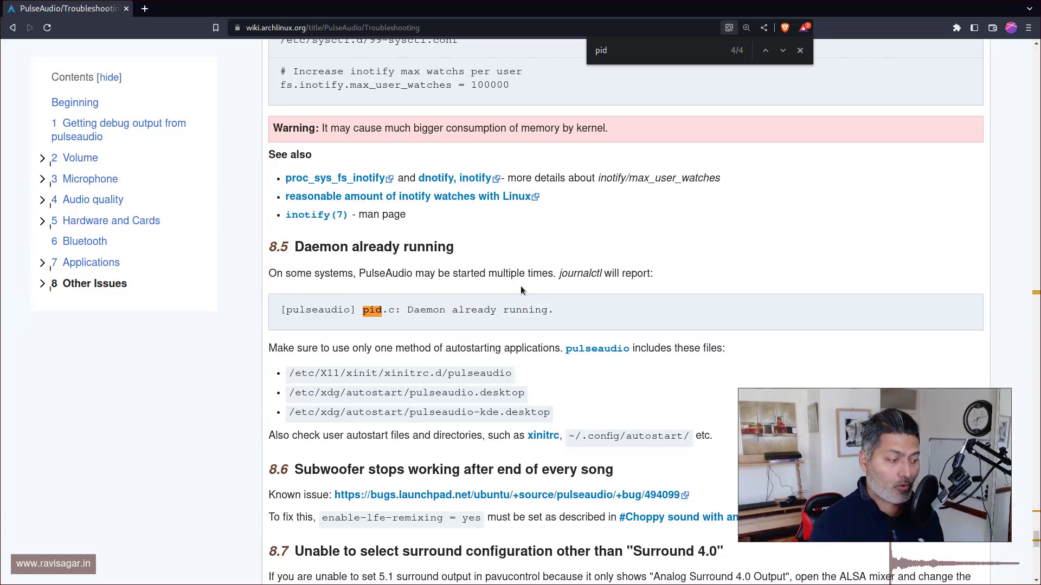
{"action": "key", "text": "Home"}
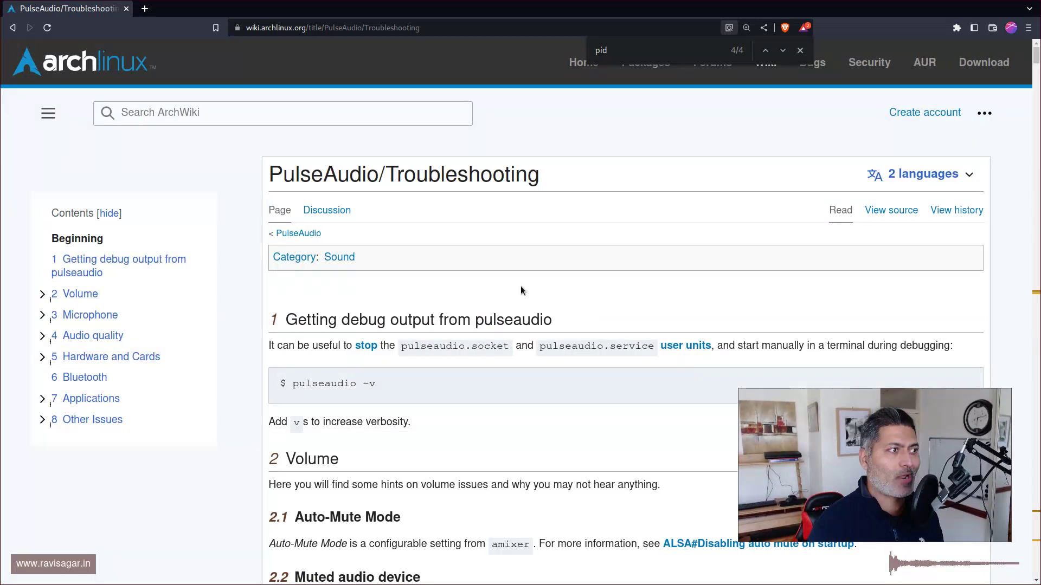
{"action": "mouse_move", "coordinate": [837, 466]}
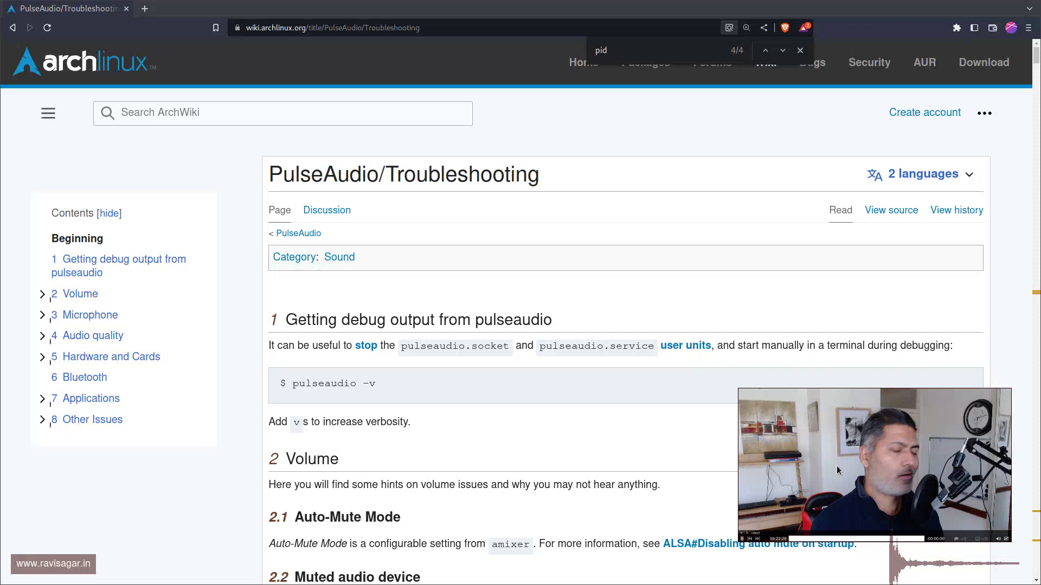